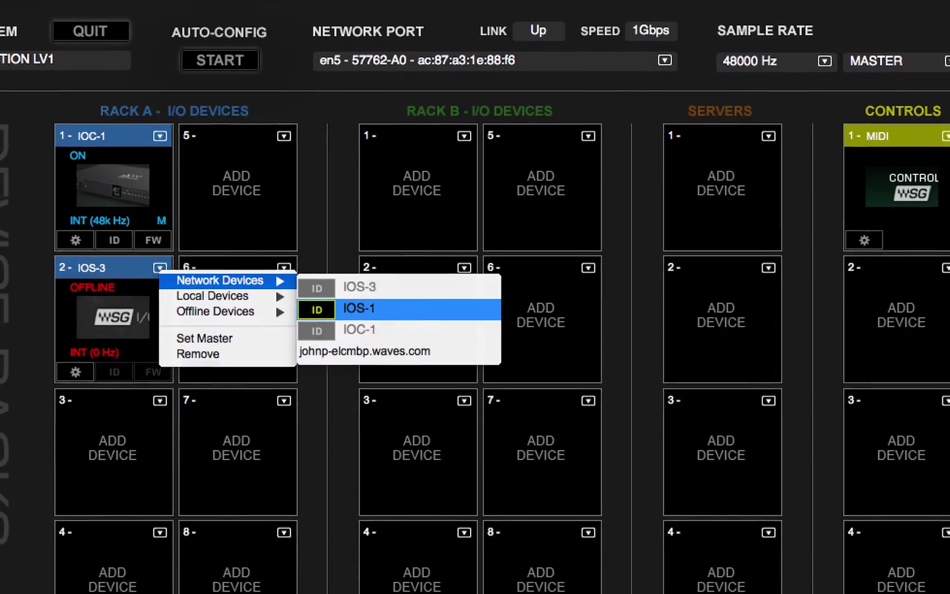
# Step: Dismiss the Network Devices assignment options without choosing one
pyautogui.press('Escape')
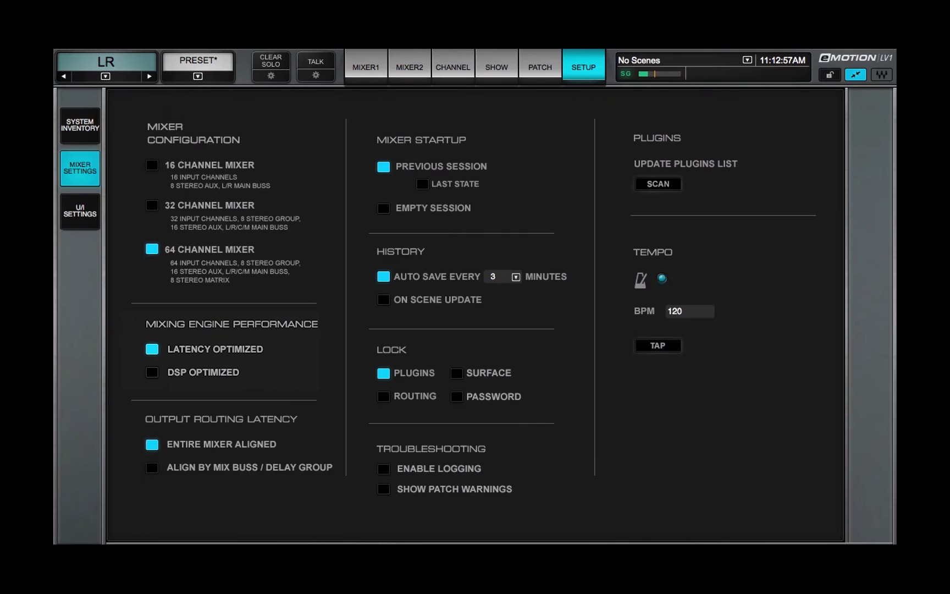
# Step: From the Mixer Settings preset menu, save the session as a new file named '16-channel session'
pyautogui.click(152, 165)
pyautogui.click(198, 76)
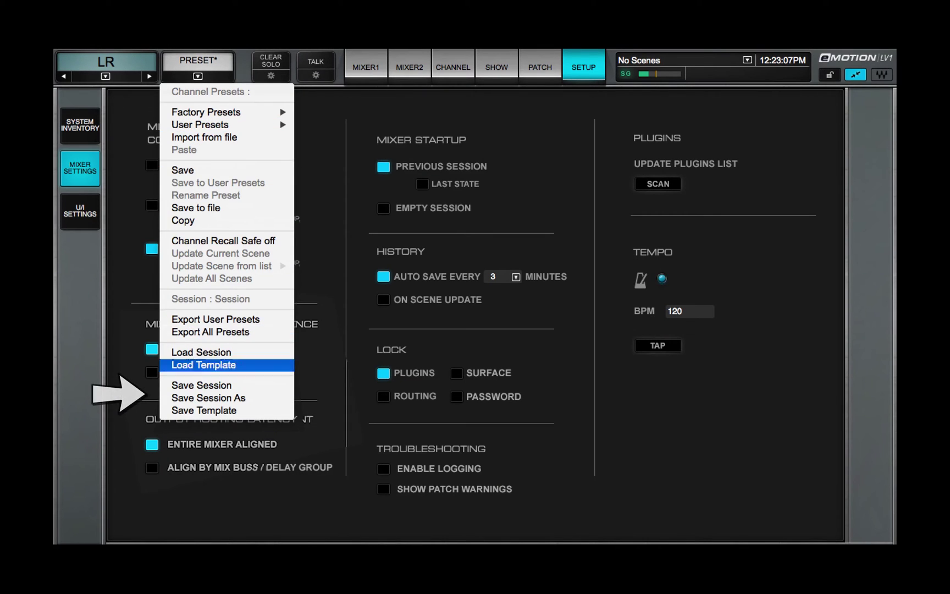
pyautogui.click(182, 398)
pyautogui.write('16-channel session')
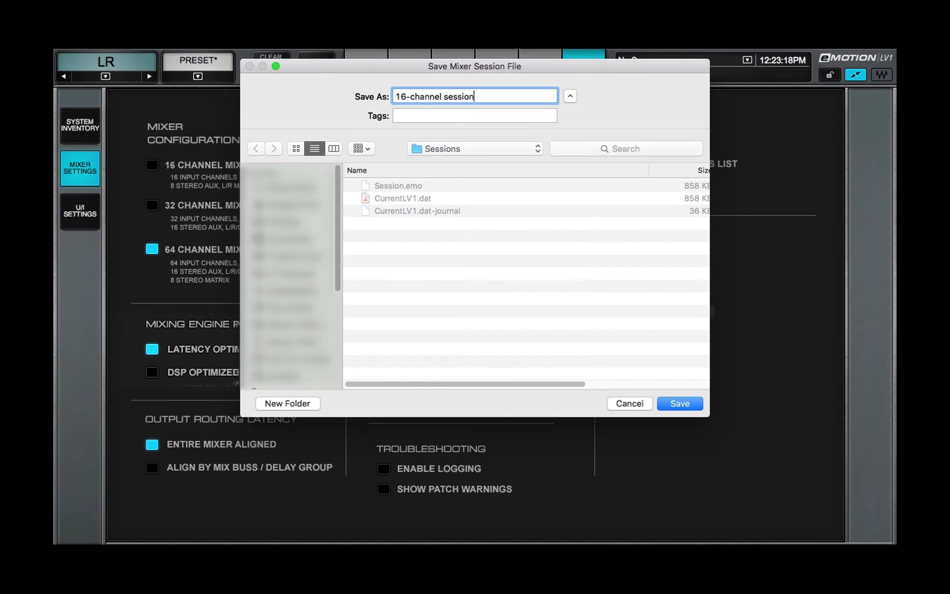
pyautogui.press('Return')
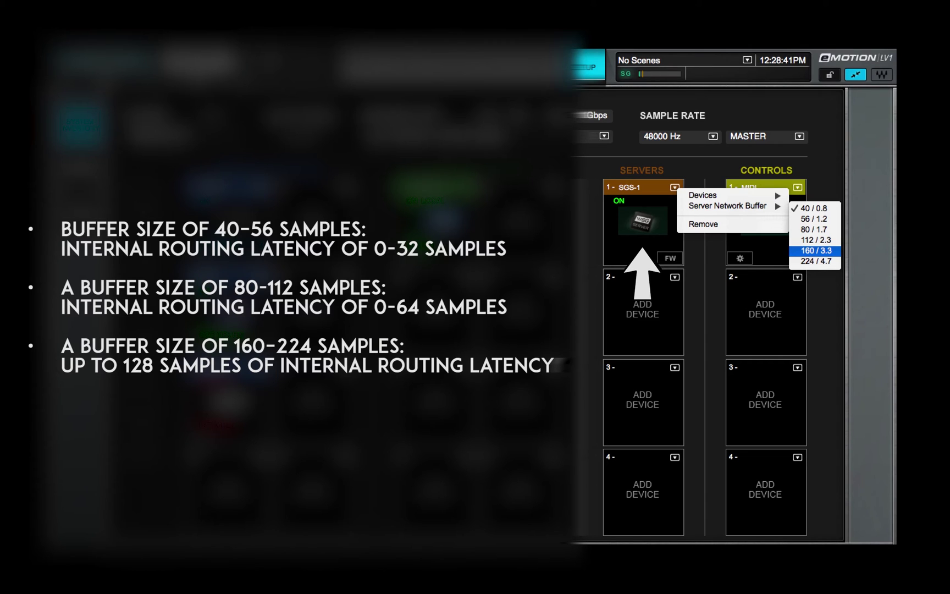
# Step: Close the SGS-1 Server Network Buffer choices, leaving 40 / 0.8 unchanged
pyautogui.press('Return')
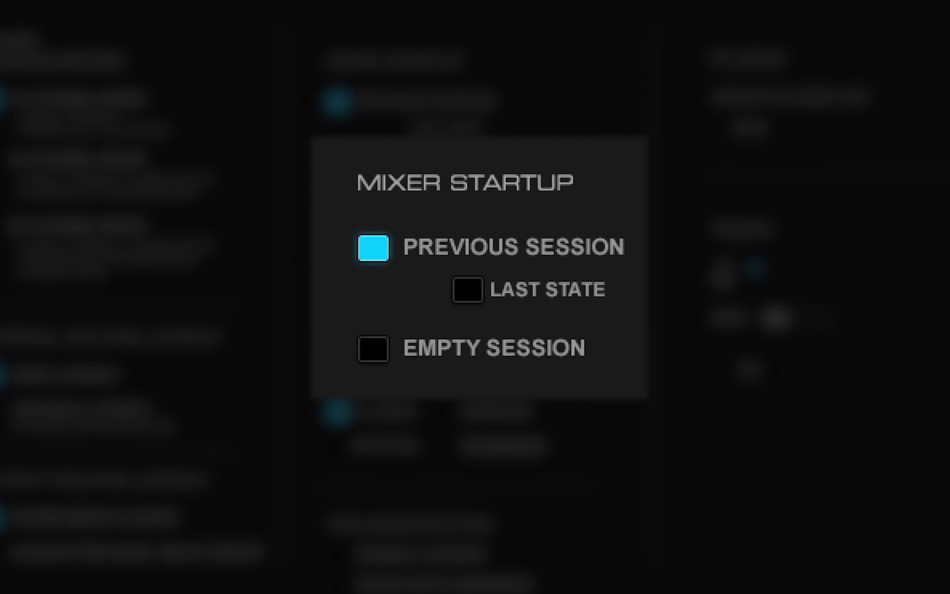
# Step: Set Mixer Startup to Empty Session instead of the previous session or last state
pyautogui.click(467, 290)
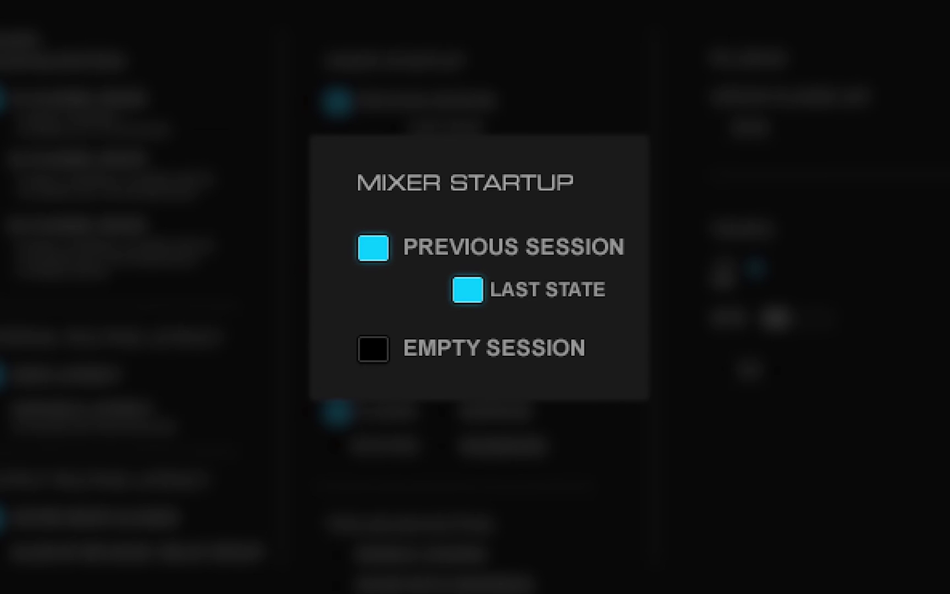
pyautogui.click(373, 348)
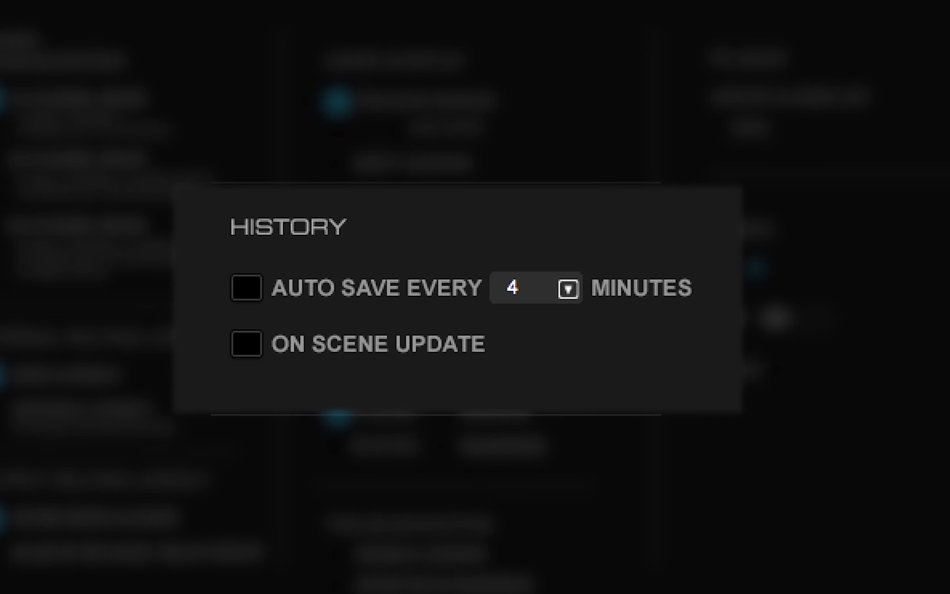
# Step: Enable history Auto Save Every 4 Minutes and On Scene Update
pyautogui.click(246, 288)
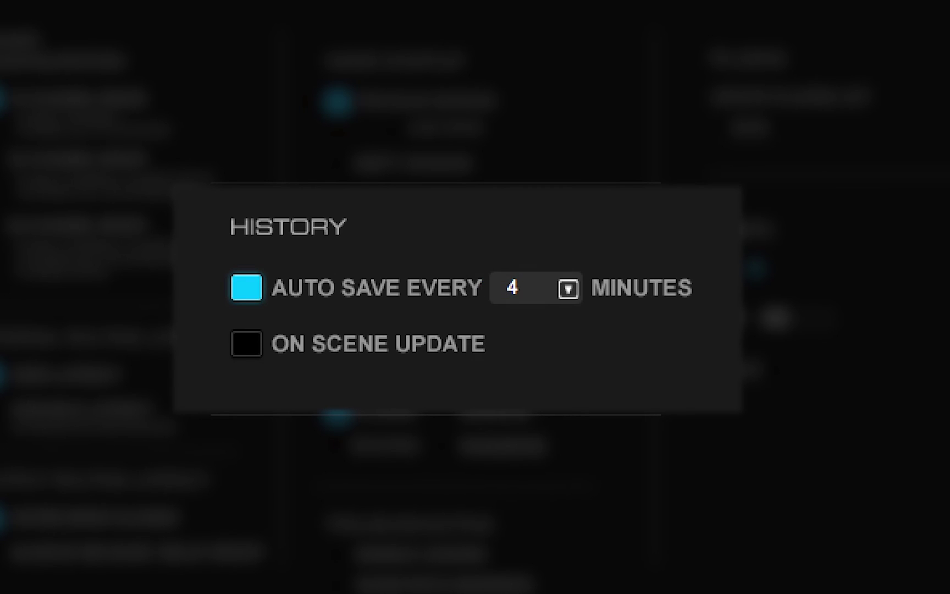
pyautogui.click(246, 343)
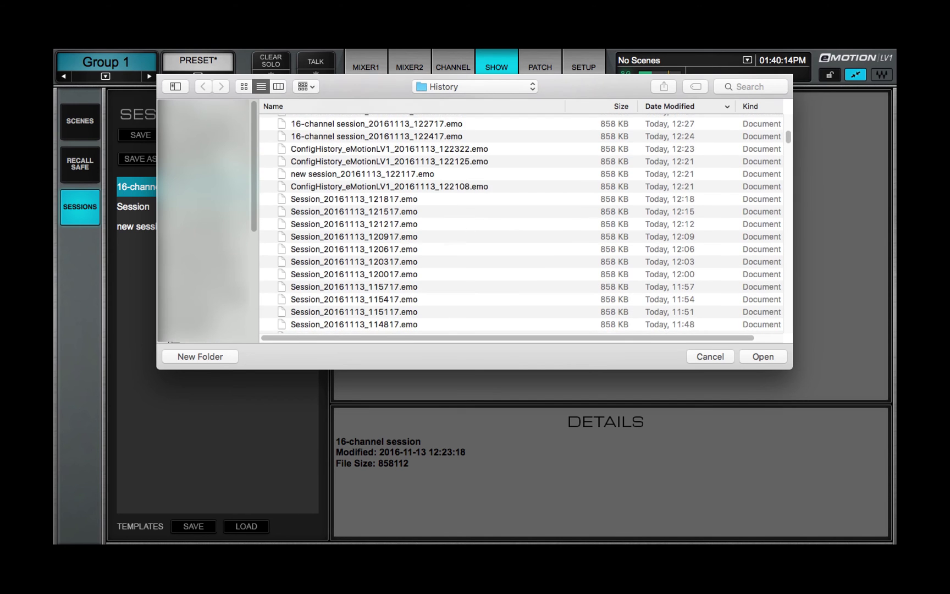
# Step: Select the 12:00 history autosave Session_20161113_120017.emo, then switch to Finder
pyautogui.scroll(-5, 521, 220)
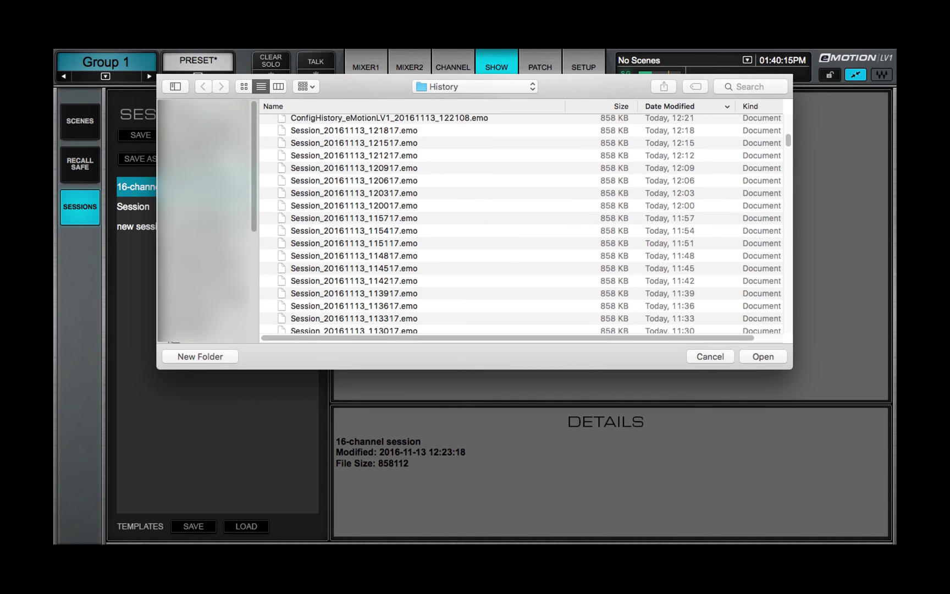
pyautogui.click(354, 188)
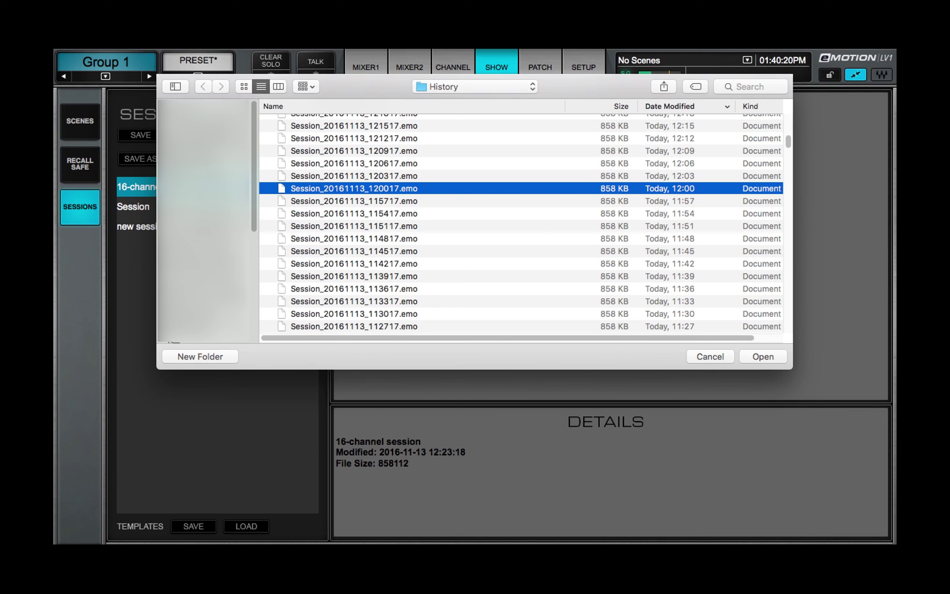
pyautogui.press('super+Tab')
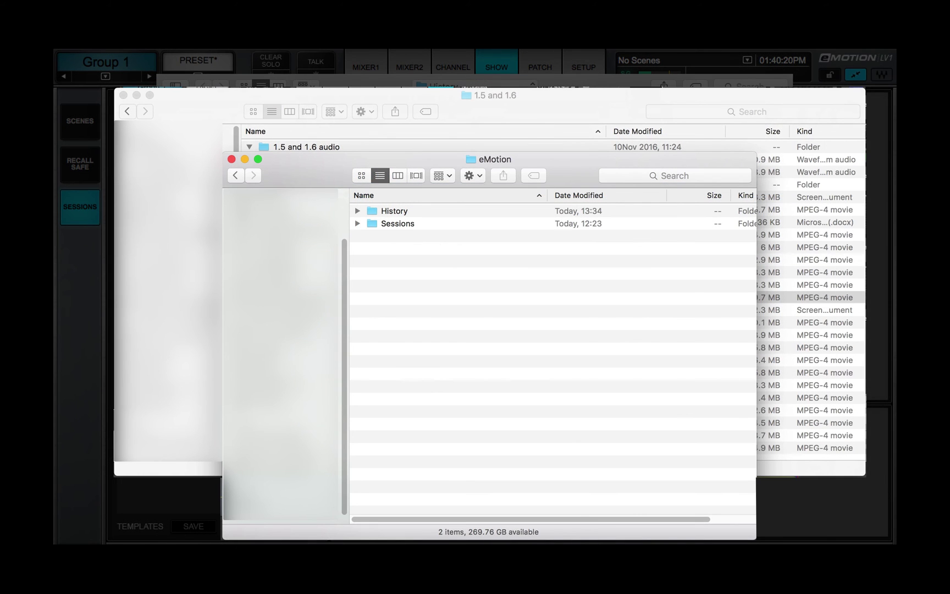
# Step: In the History folder, move the ten autosaves from 12:51 to 13:18 to the Trash
pyautogui.press('Down')
pyautogui.press('super+Down')
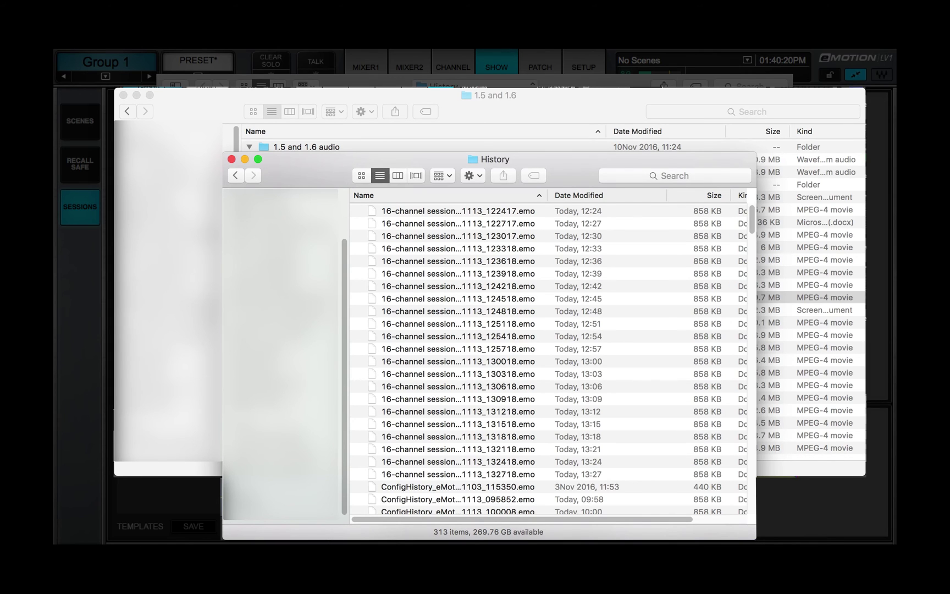
pyautogui.click(457, 323)
pyautogui.keyDown('shift'); pyautogui.click(456, 437); pyautogui.keyUp('shift')
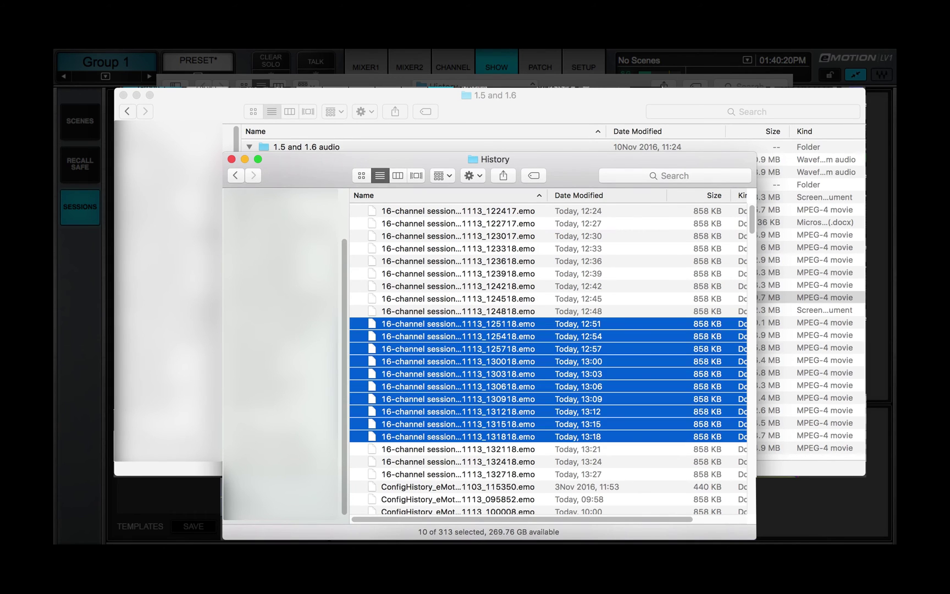
pyautogui.press('super+BackSpace')
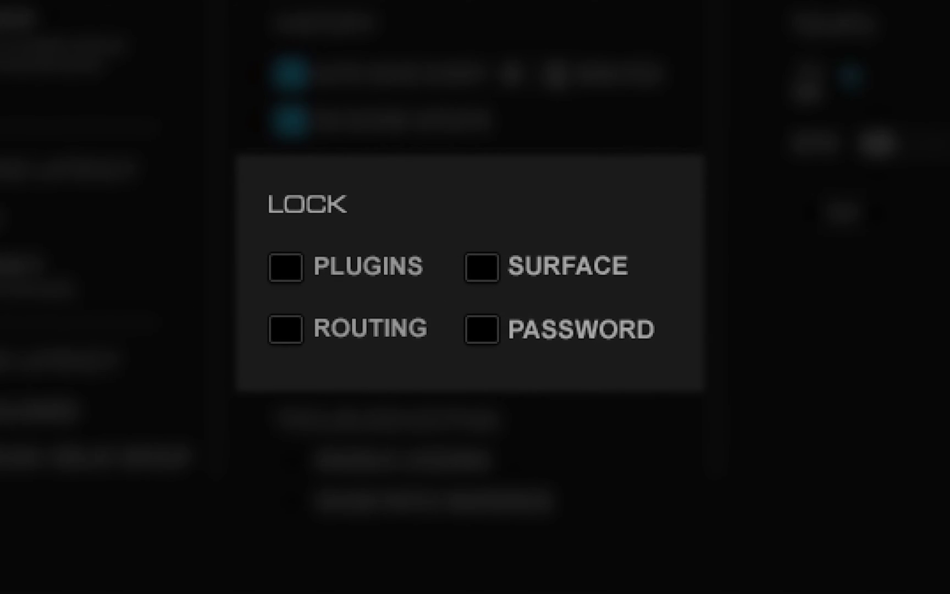
# Step: Tick the Plugins, Routing and Surface locks and engage the padlock to lock the mixer
pyautogui.click(285, 267)
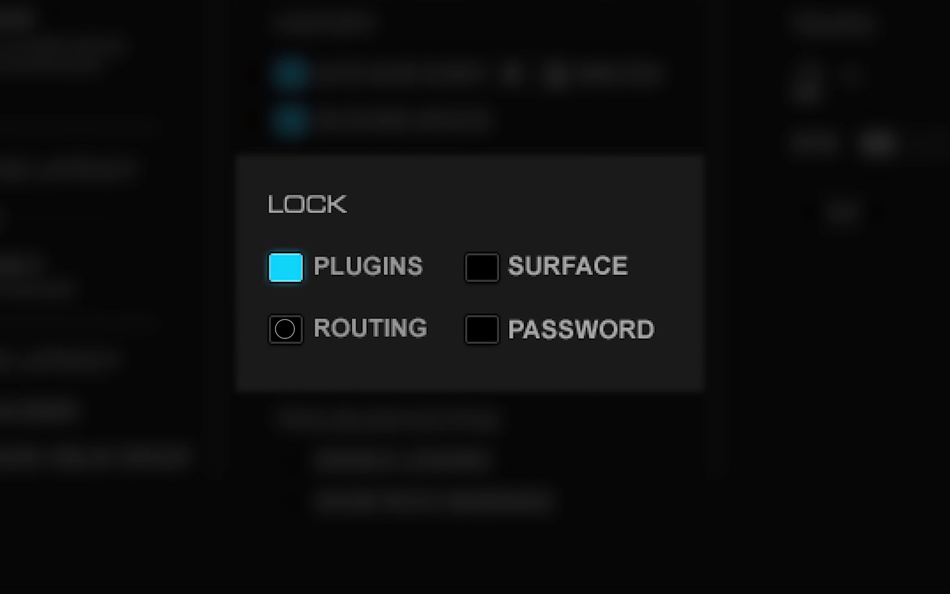
pyautogui.click(286, 328)
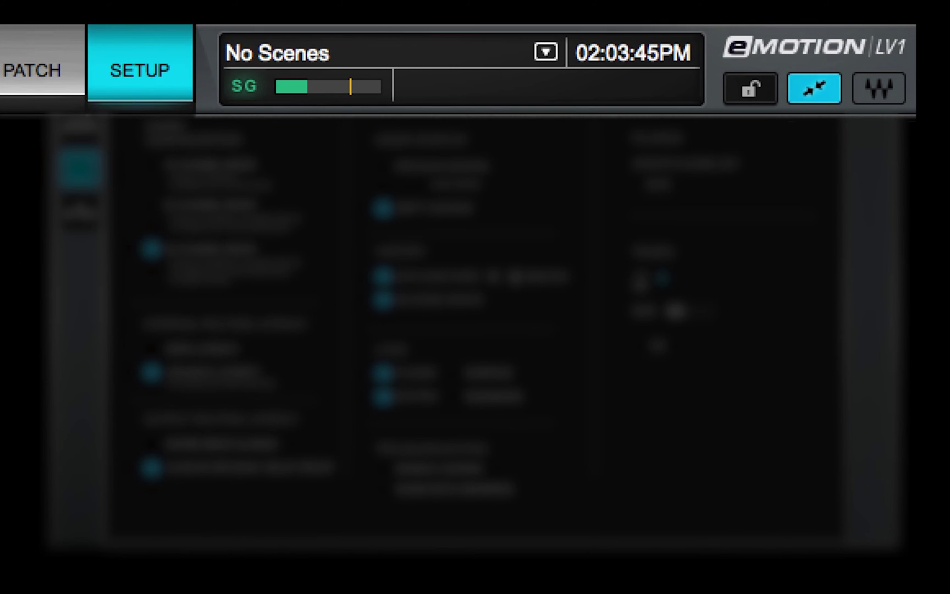
pyautogui.click(749, 88)
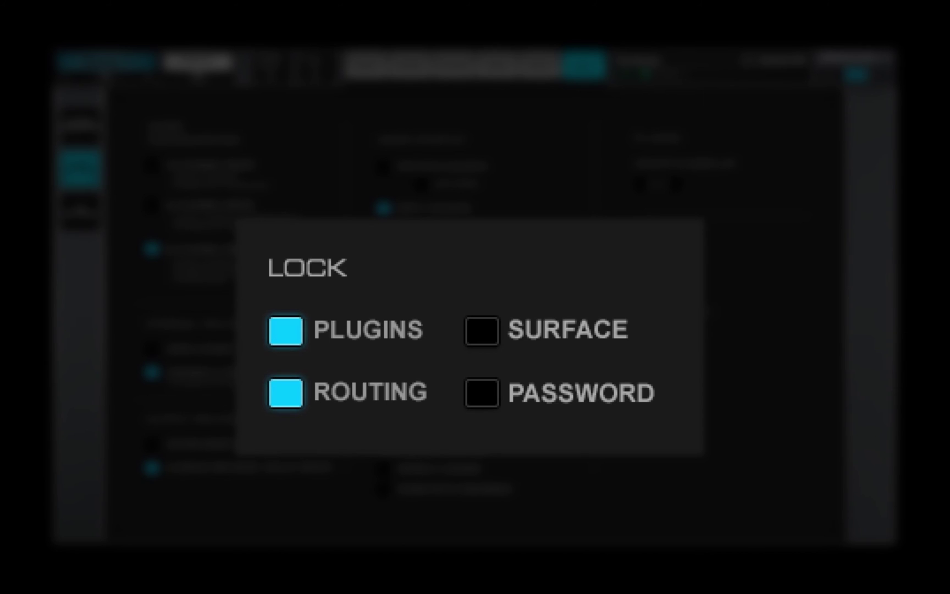
pyautogui.click(482, 330)
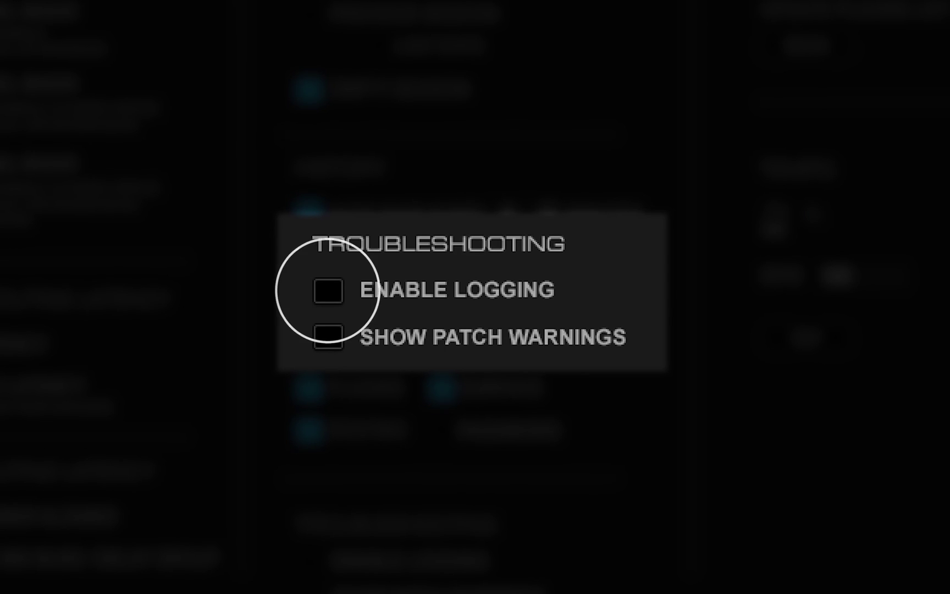
# Step: Enable logging to produce LV1Mixer.log, turn it back off, then enable Show Patch Warnings
pyautogui.click(328, 291)
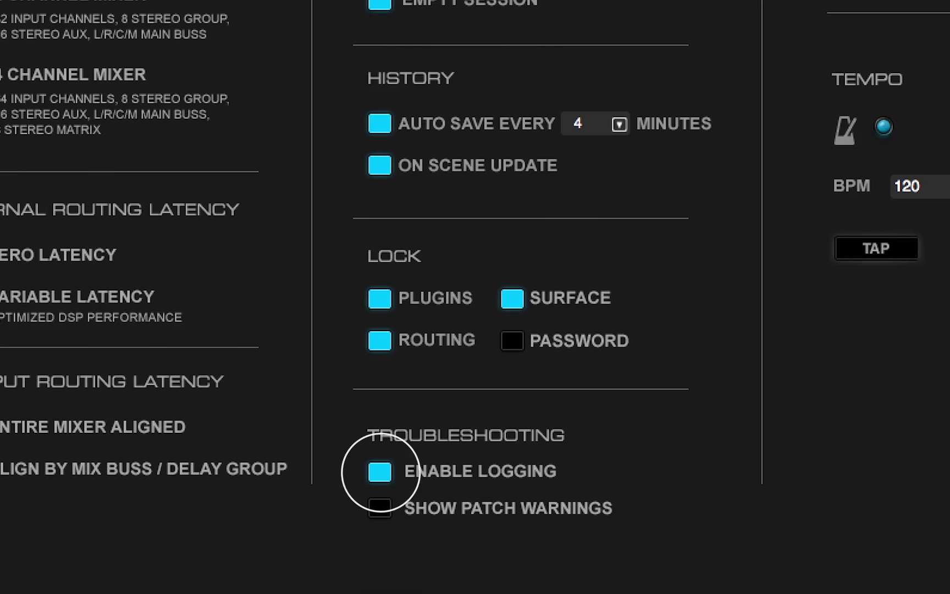
pyautogui.click(379, 470)
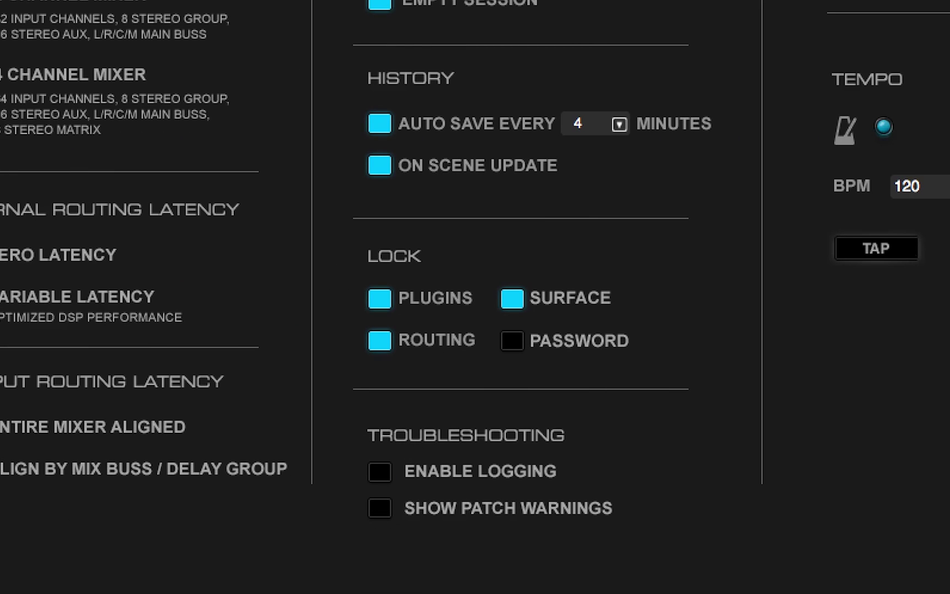
pyautogui.click(380, 508)
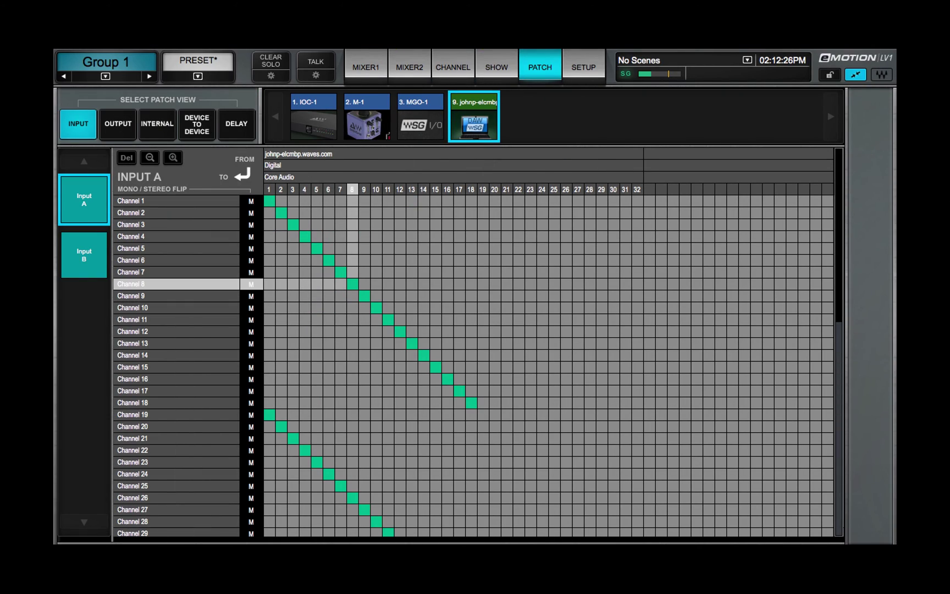
pyautogui.press('Delete')
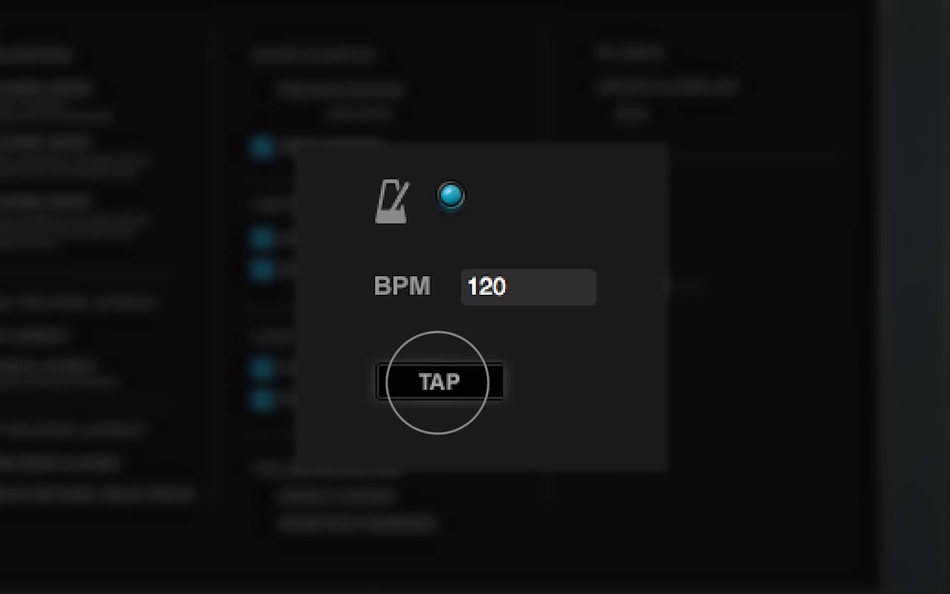
# Step: Tap out the song's tempo with ten presses of the TAP button
pyautogui.click(437, 381)
pyautogui.click(437, 381)
pyautogui.click(437, 381)
pyautogui.click(437, 381)
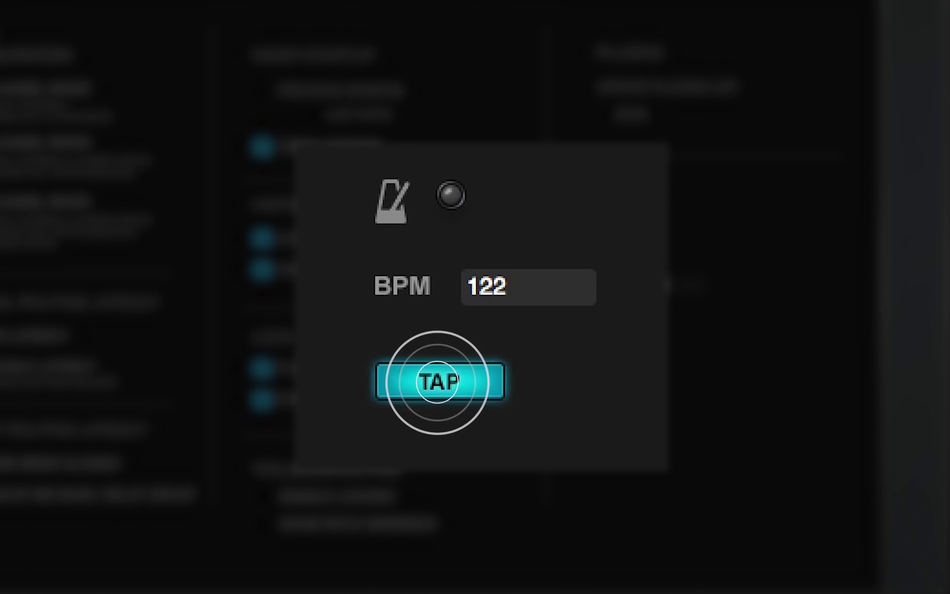
pyautogui.click(437, 381)
pyautogui.click(437, 381)
pyautogui.click(437, 381)
pyautogui.click(437, 381)
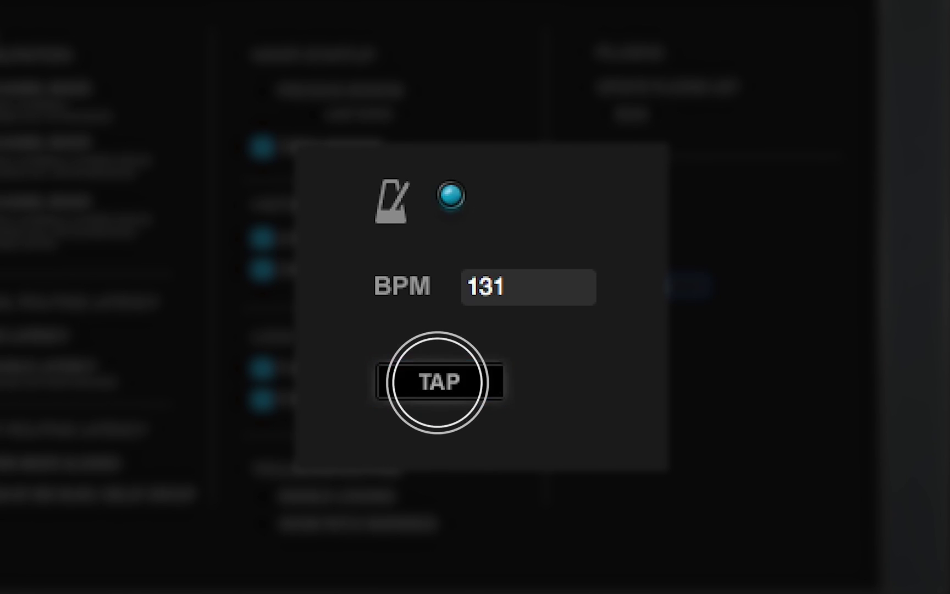
pyautogui.click(437, 381)
pyautogui.click(437, 382)
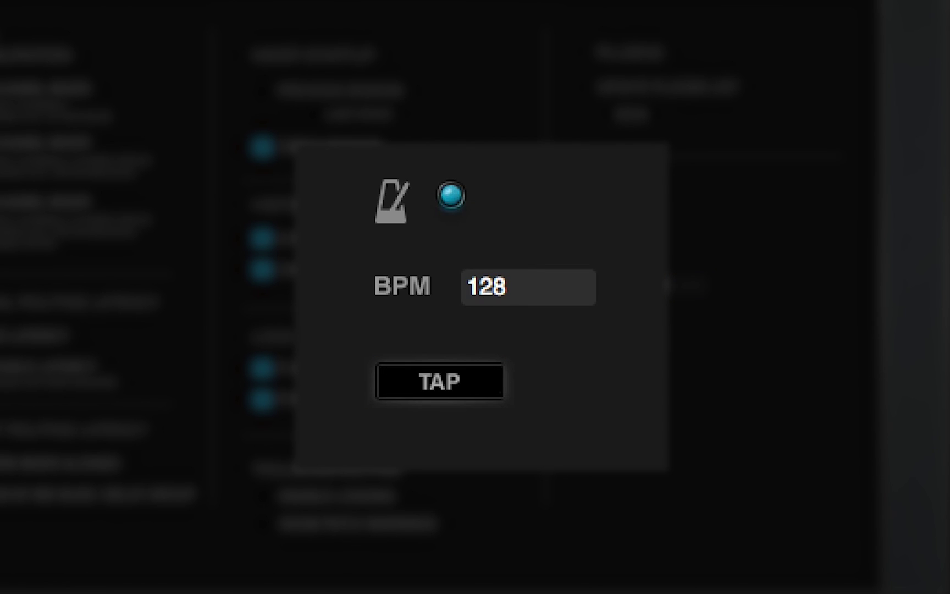
# Step: Enter exactly 136 BPM in the tempo field
pyautogui.click(527, 286)
pyautogui.write('1')
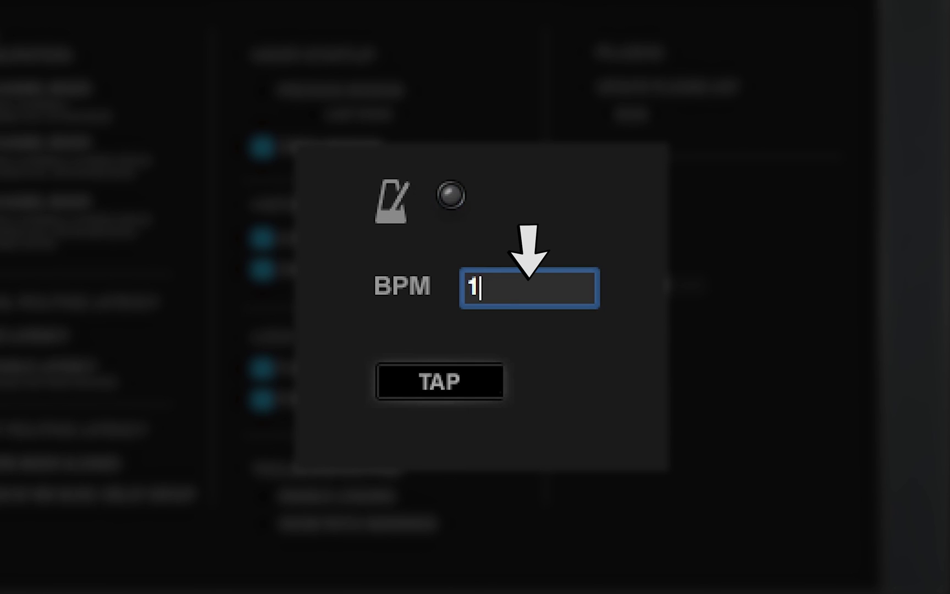
pyautogui.write('36')
pyautogui.press('Return')
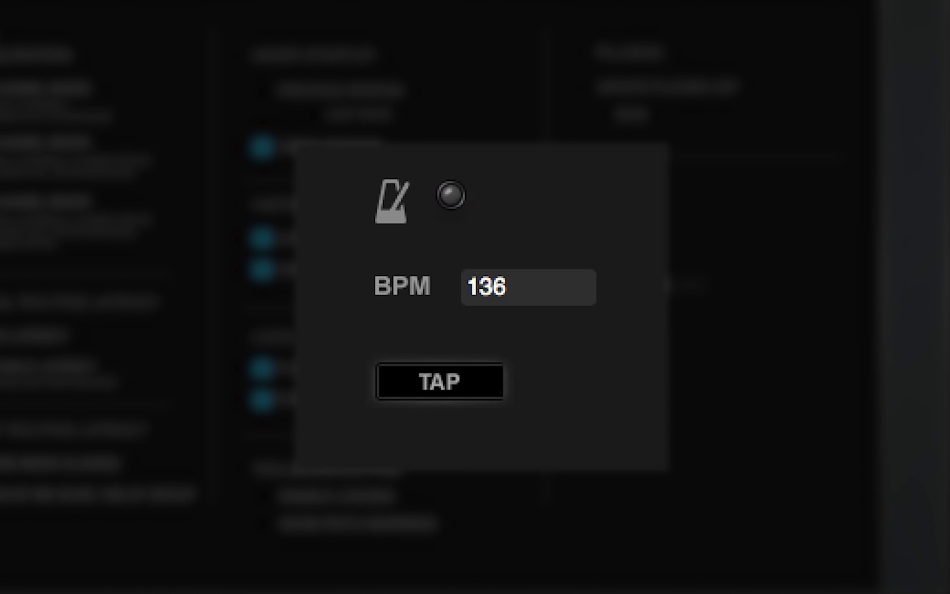